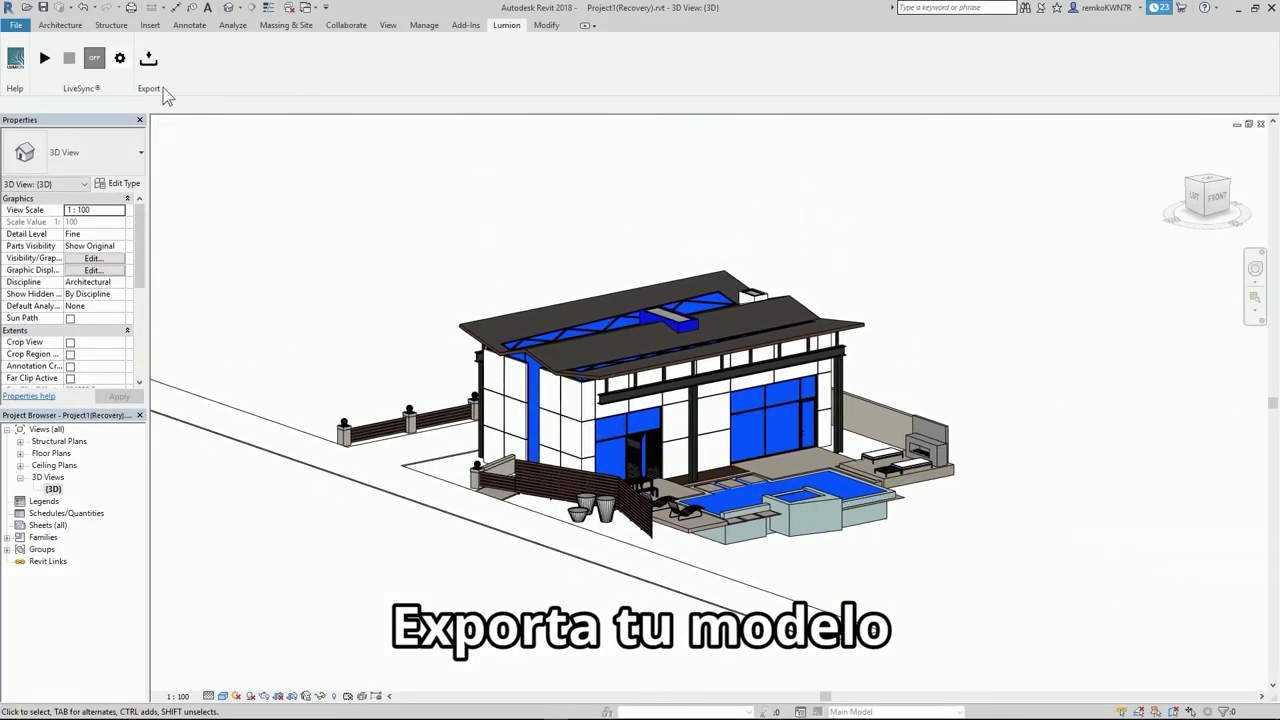
Export the Revit house model to a Lumion file with Collect textures kept on
click(149, 60)
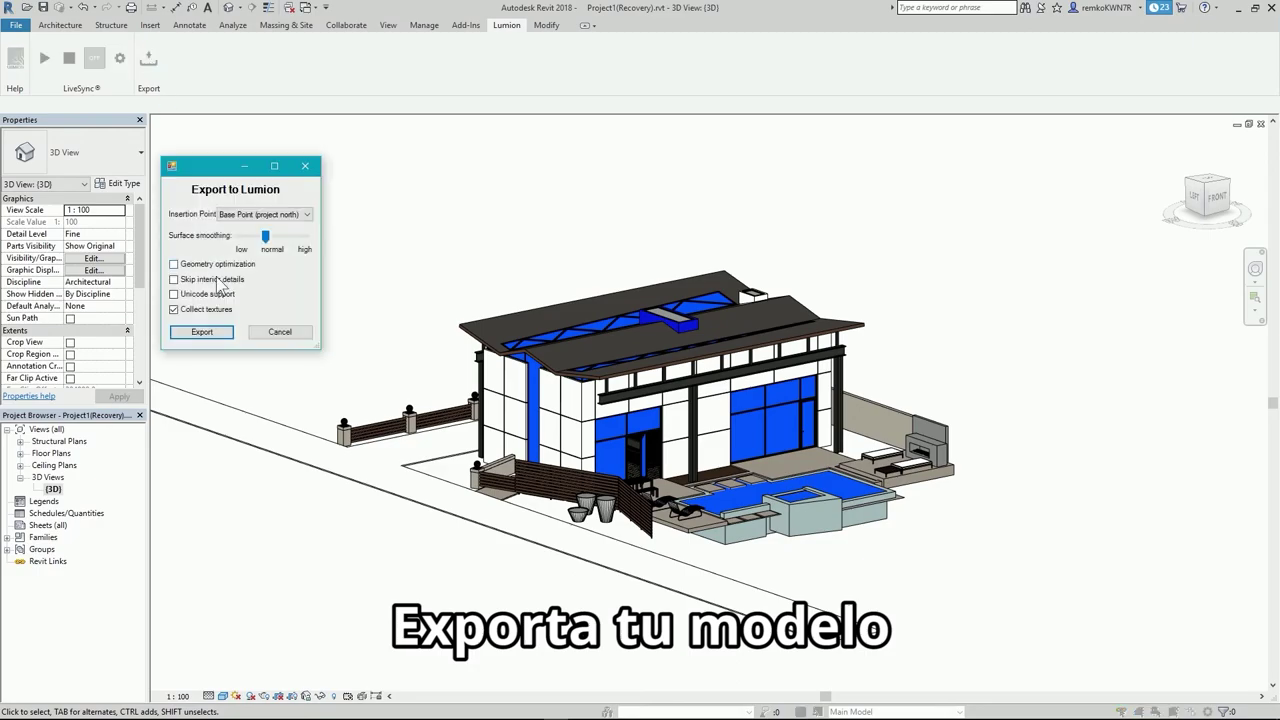
click(202, 332)
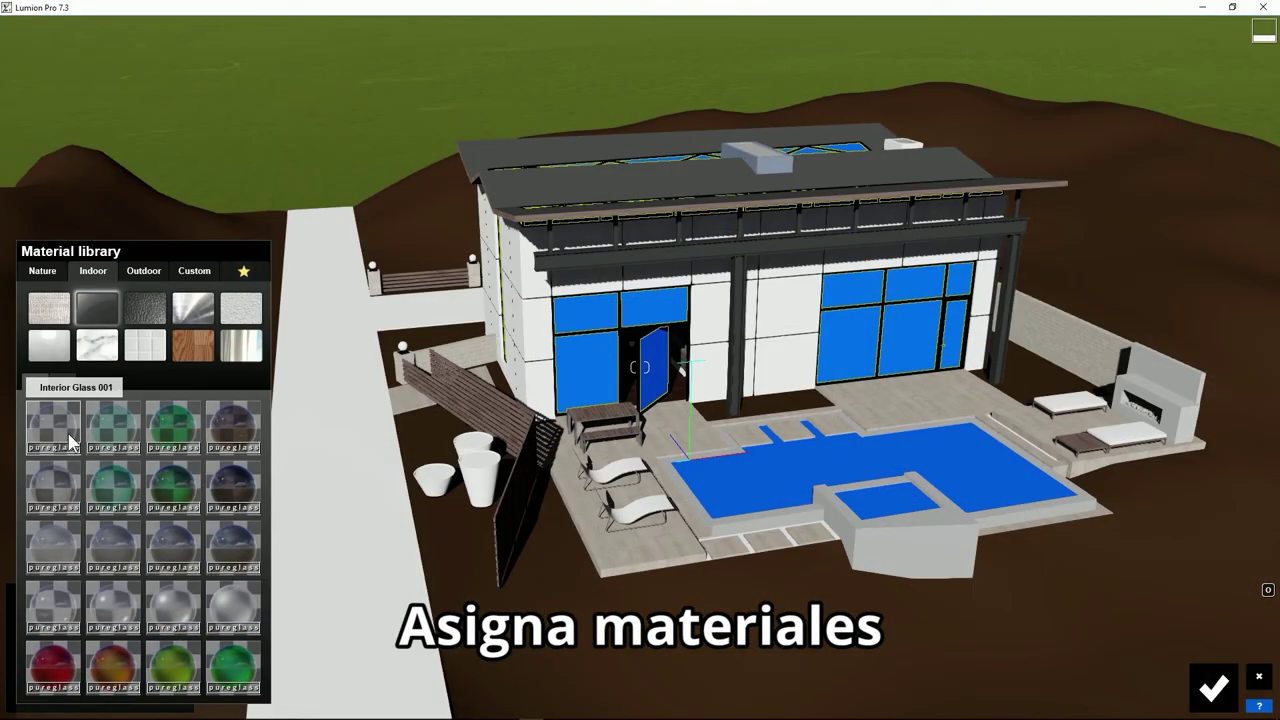
Give the windows glass, pool water, terrain grass, road asphalt, then swap the glass for a ribbed pattern
click(70, 440)
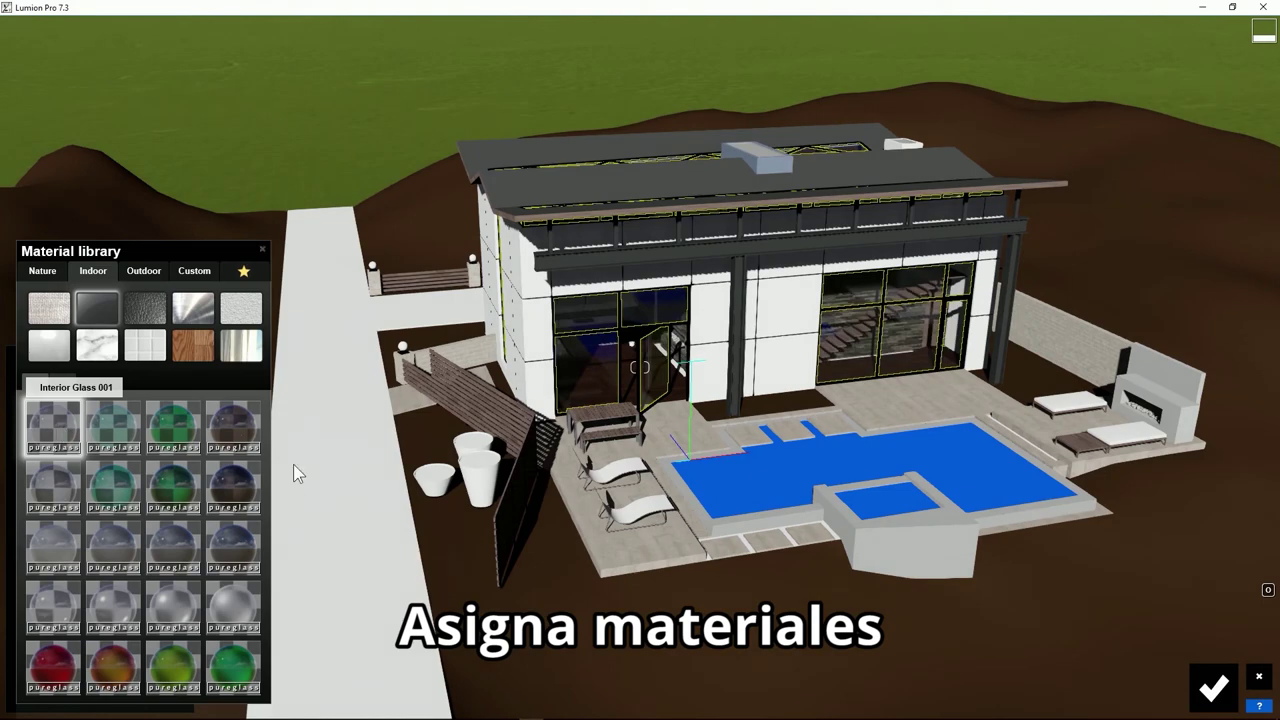
click(770, 488)
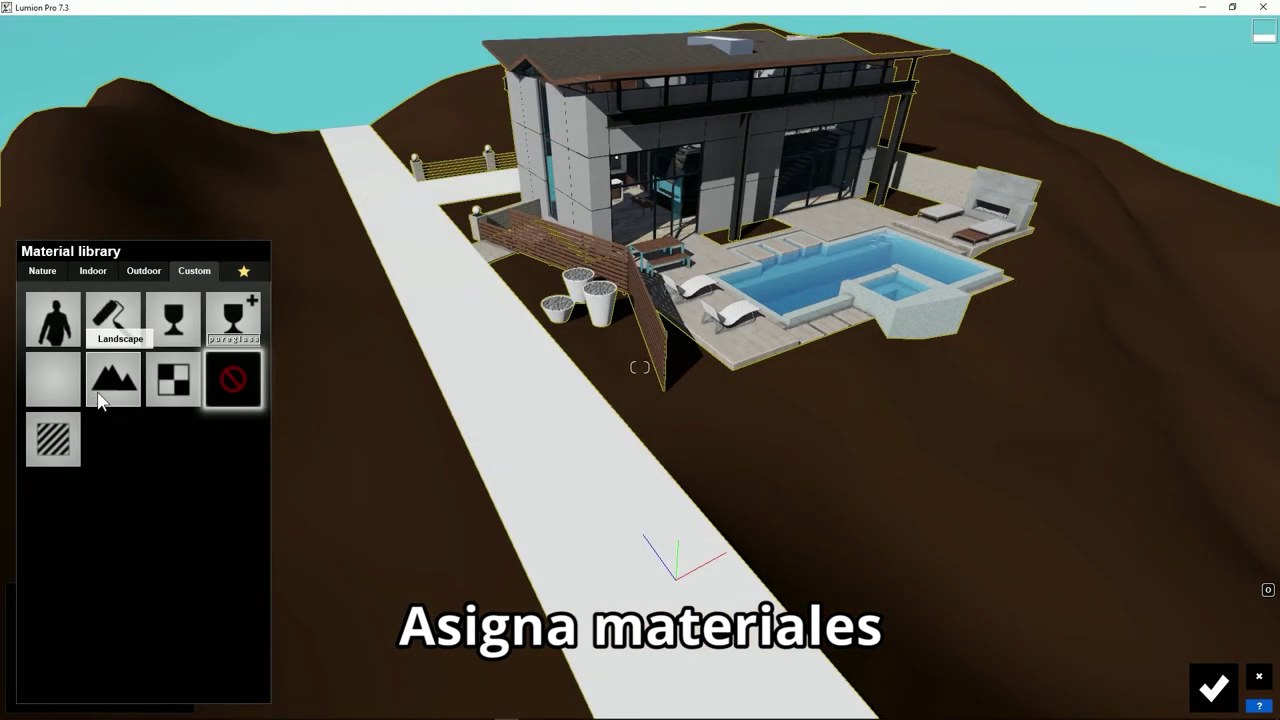
click(100, 400)
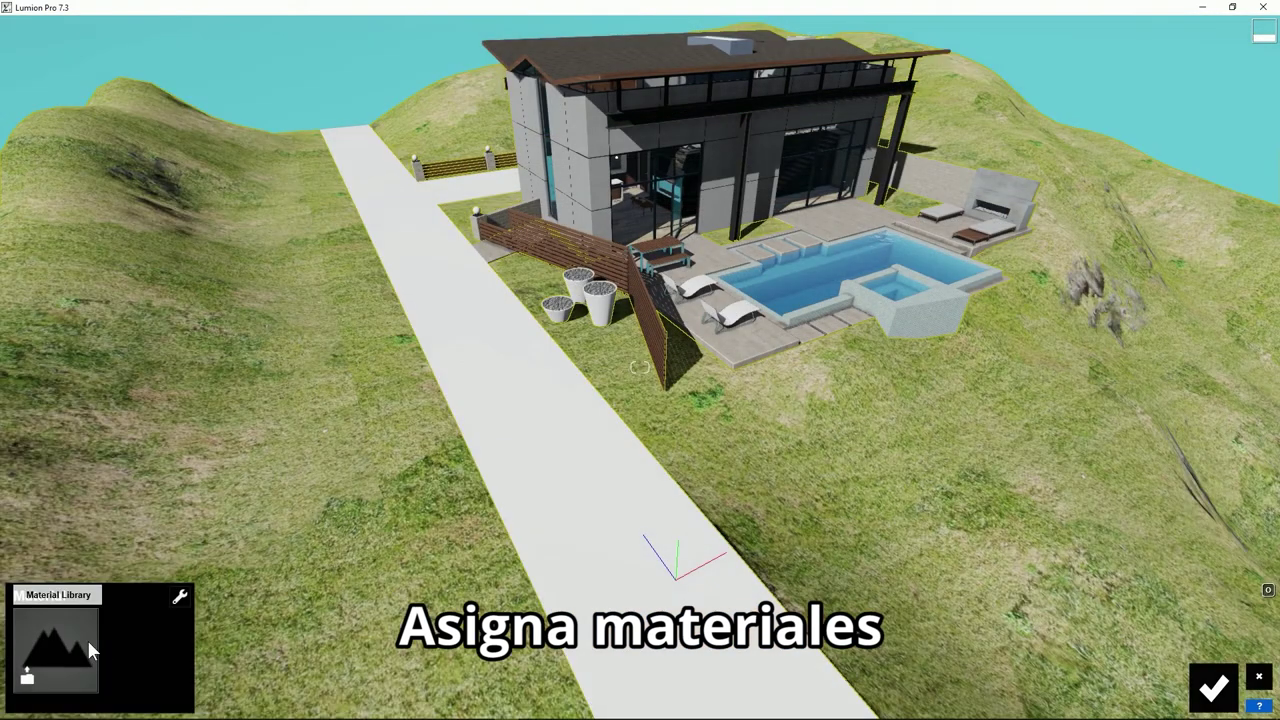
click(62, 399)
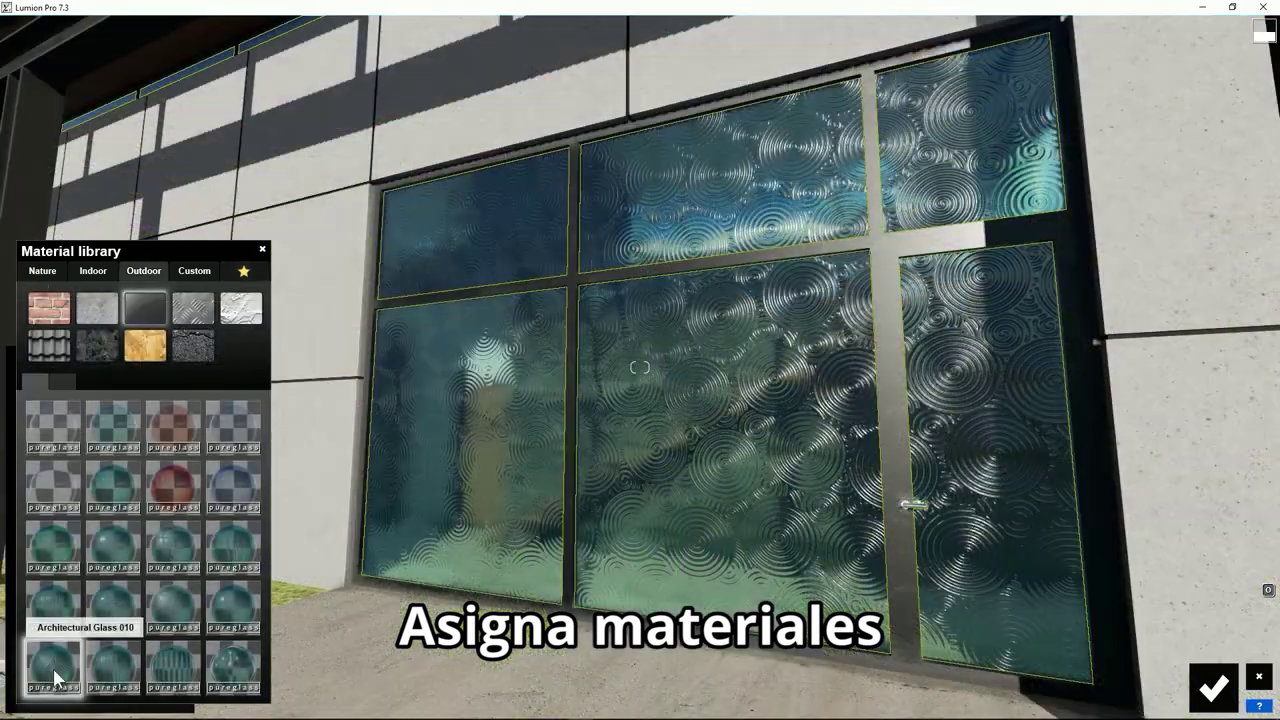
click(55, 599)
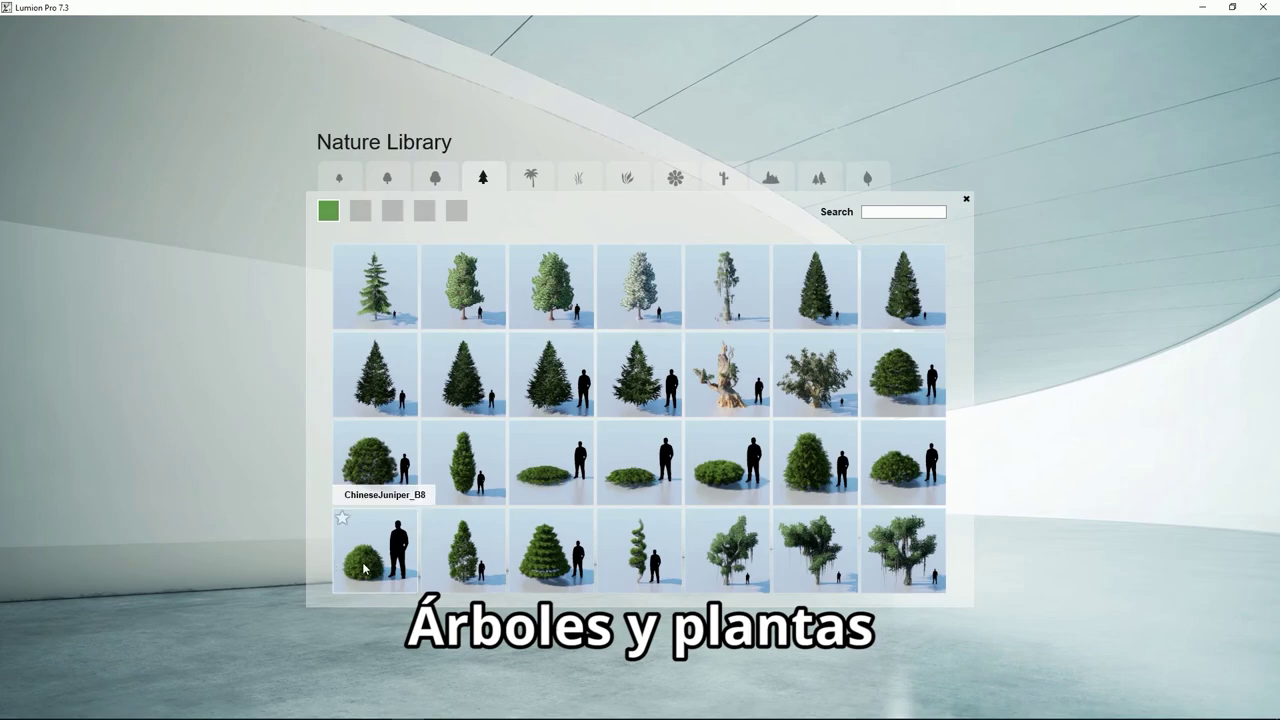
Place ChineseJuniper_B8 shrubs, mass-place a tree line along the road, and seat a woman at the table
click(364, 568)
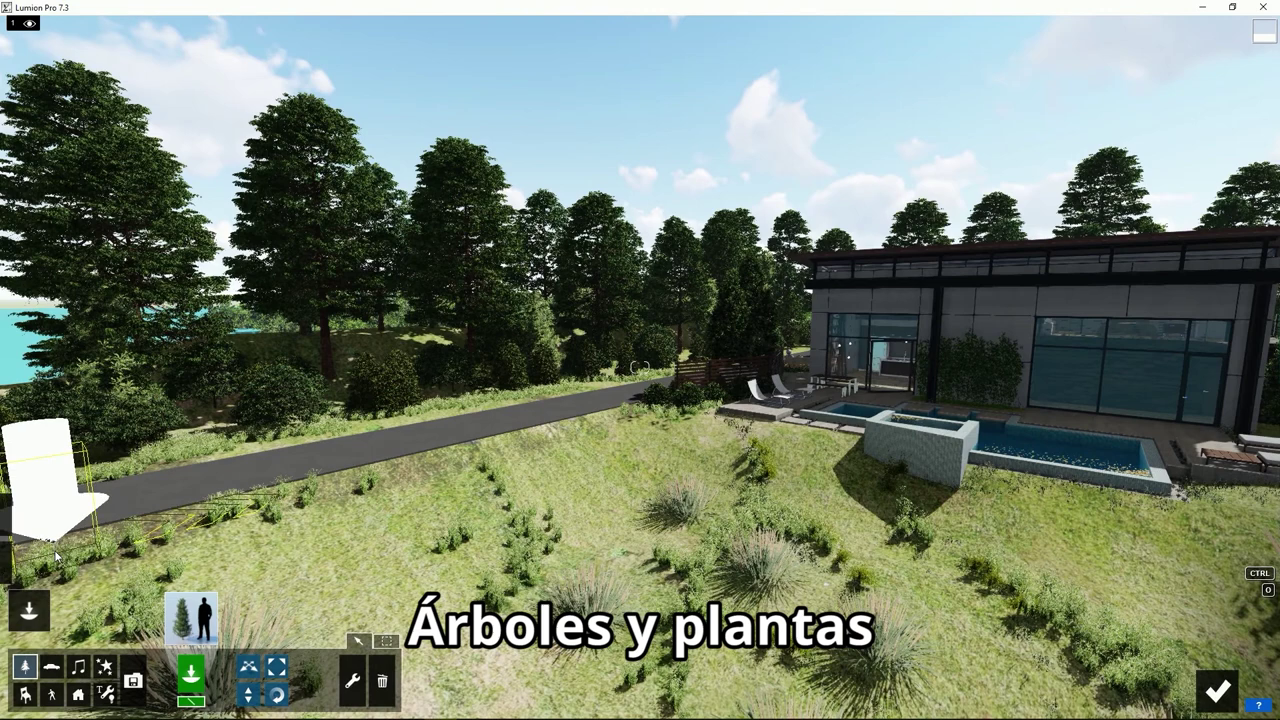
key(Return)
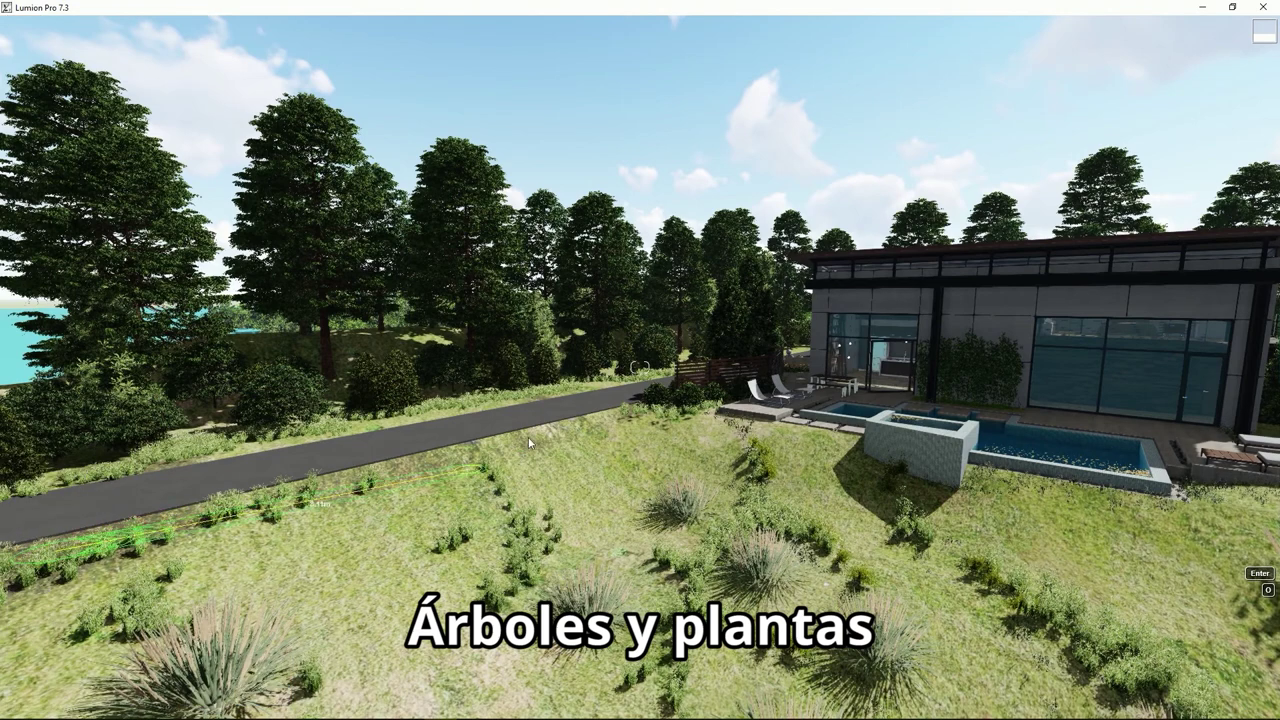
click(650, 404)
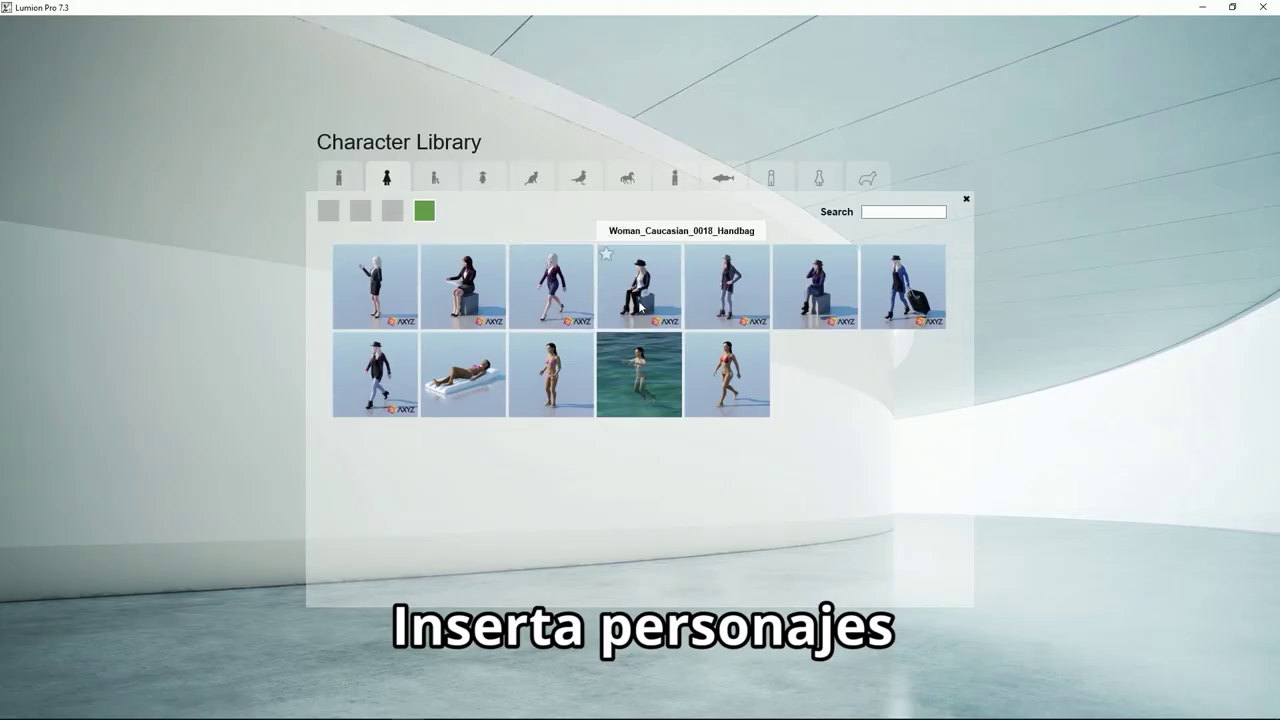
click(640, 307)
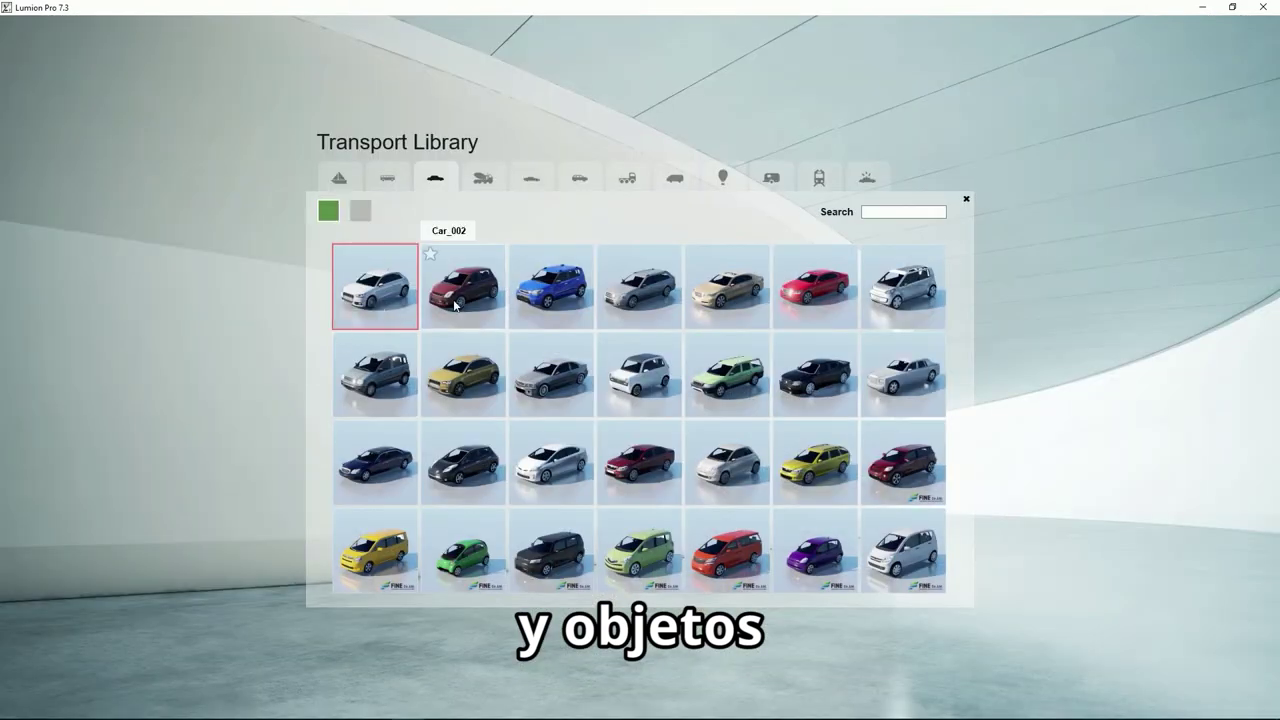
Place Car_002 on the driveway and turn the arbor about 90 degrees
click(455, 305)
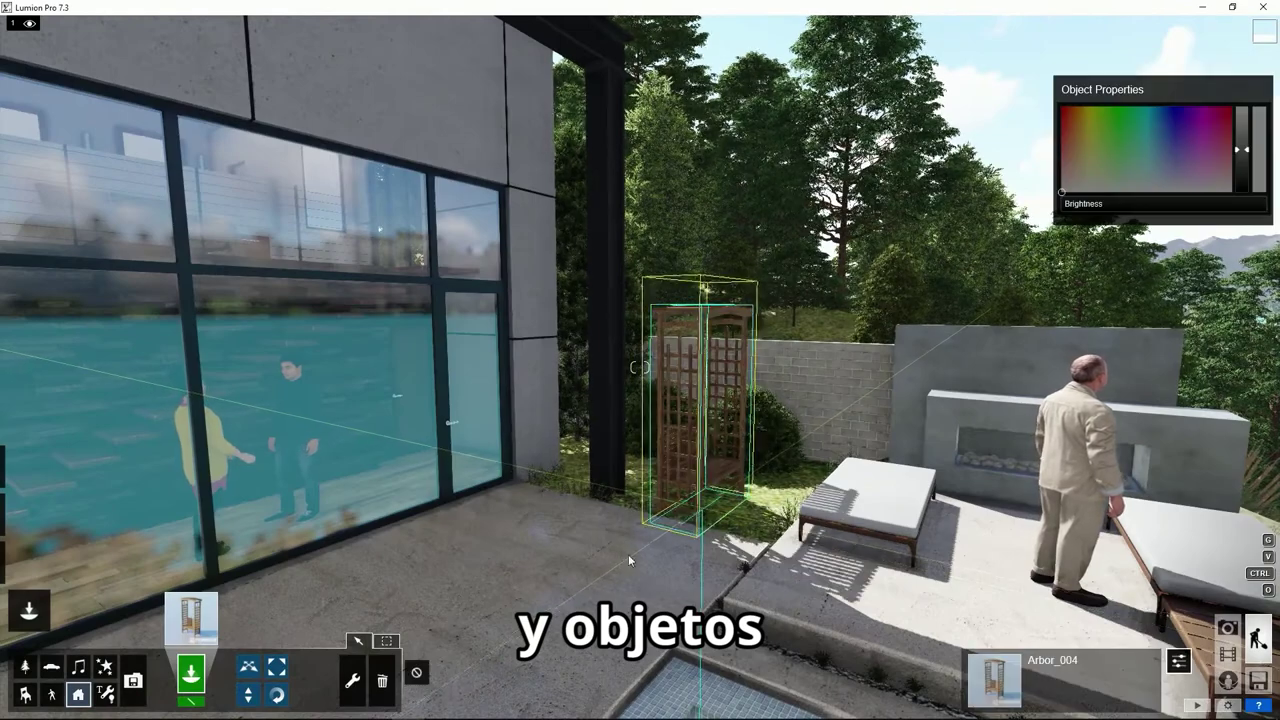
click(702, 510)
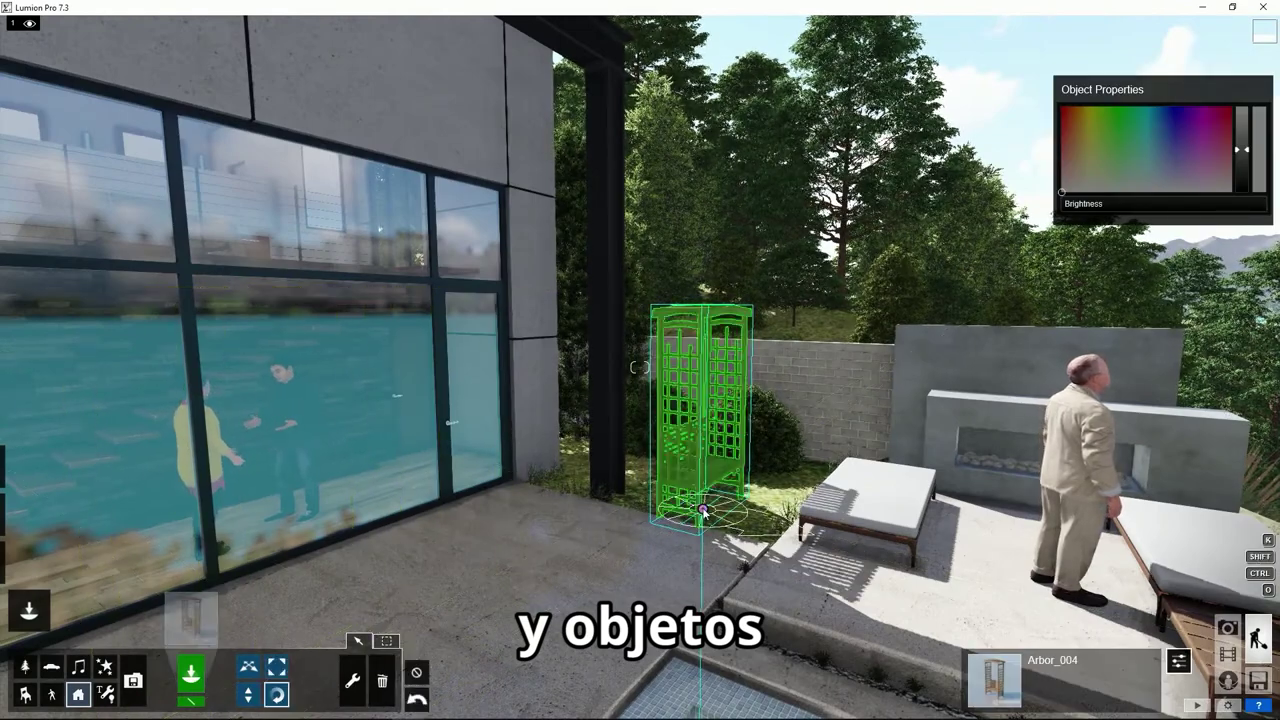
drag(693, 530, 680, 540)
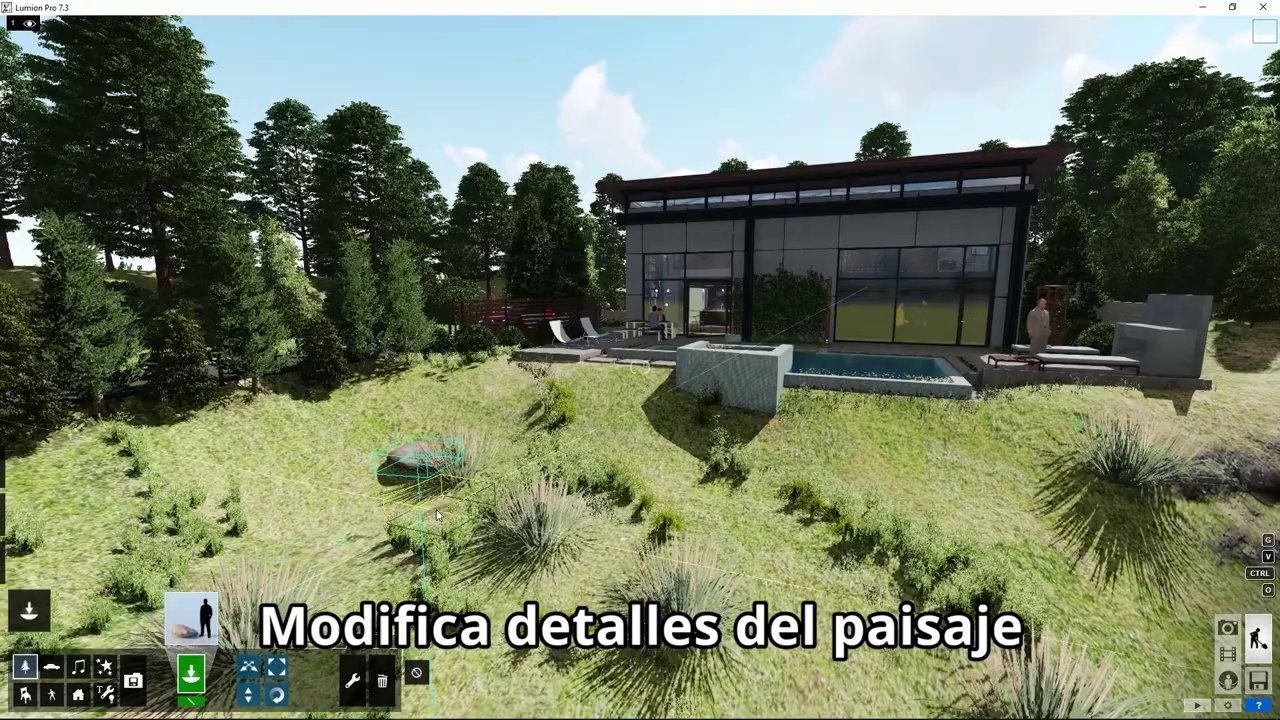
Place two rocks on the hillside, give the lake a water material, and turn terrain grass on
click(434, 500)
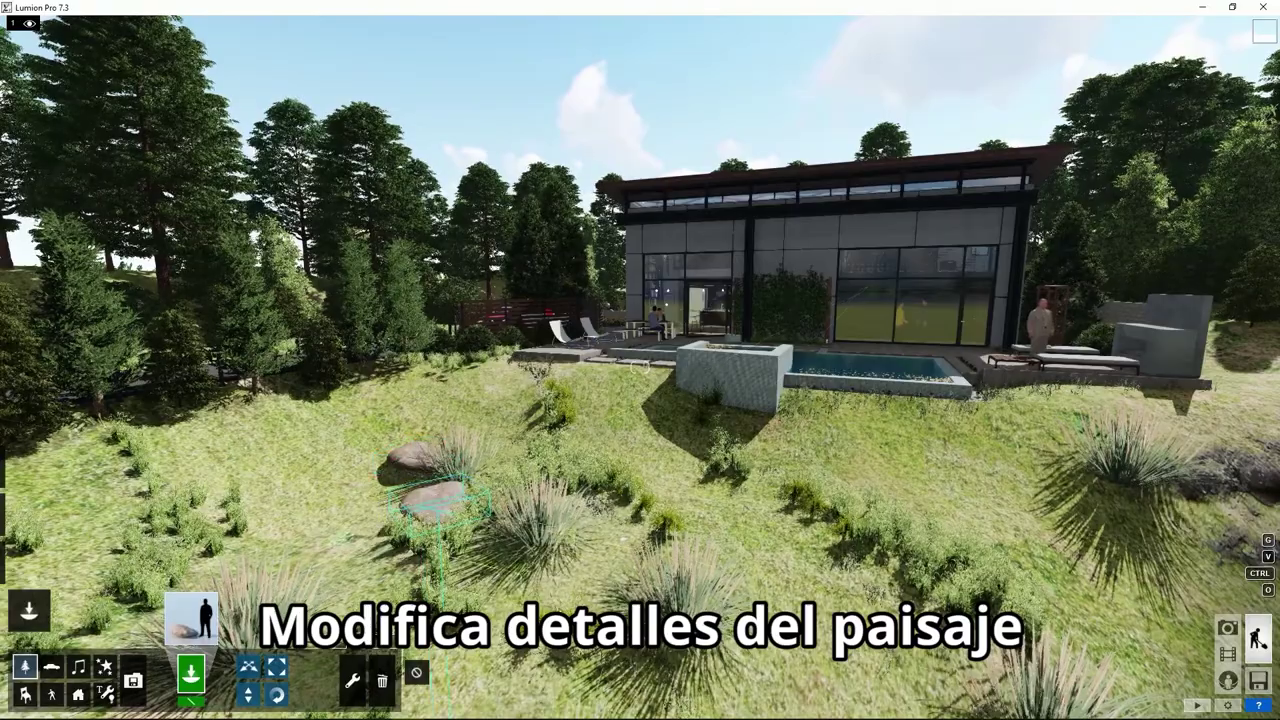
click(572, 560)
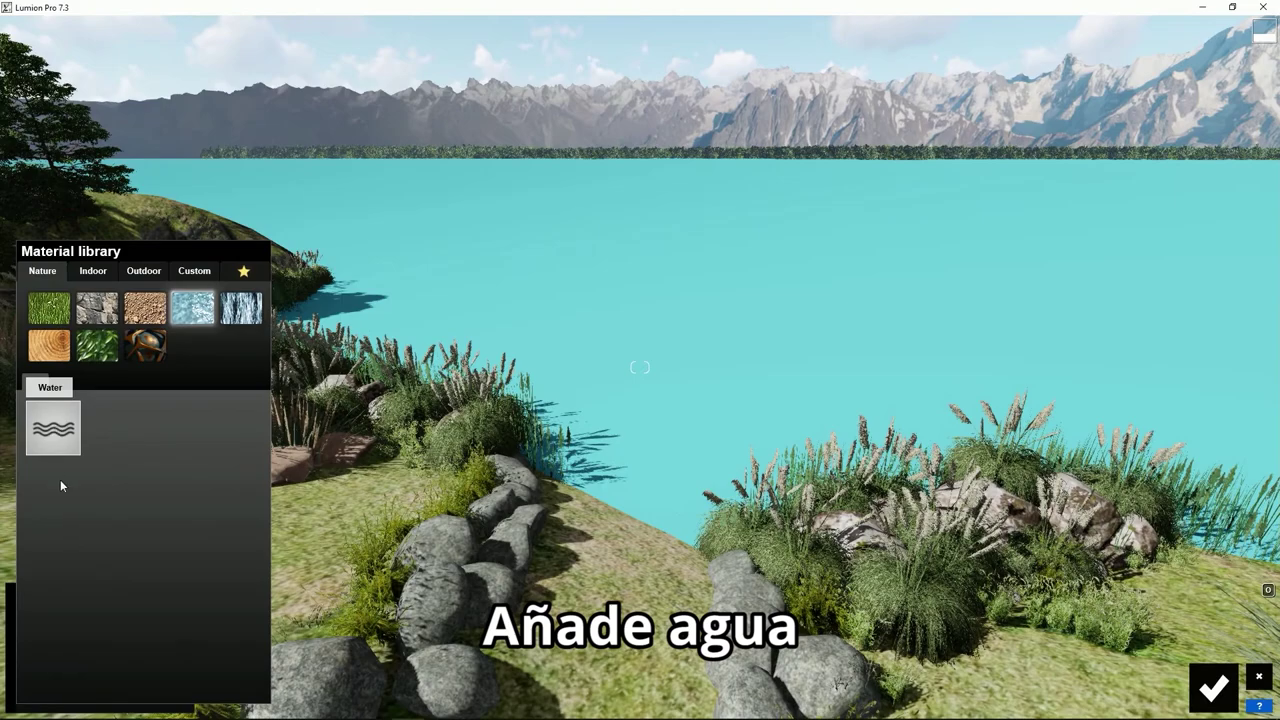
click(58, 440)
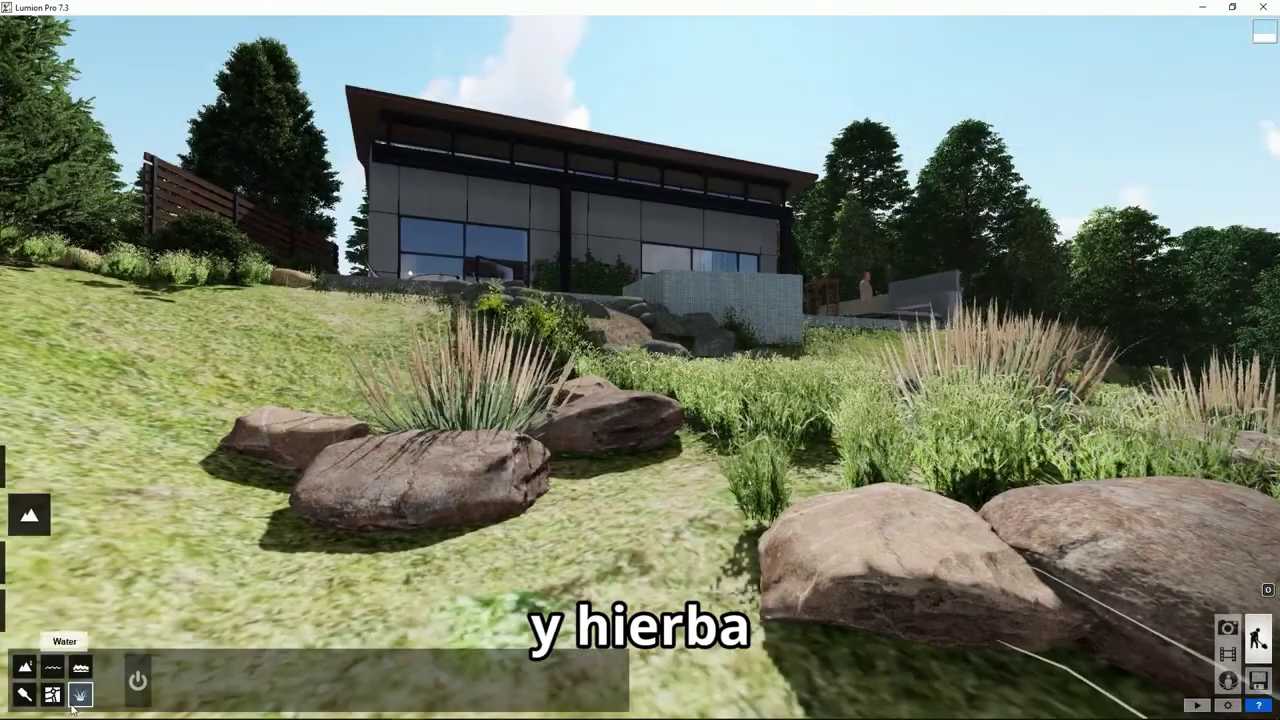
click(139, 681)
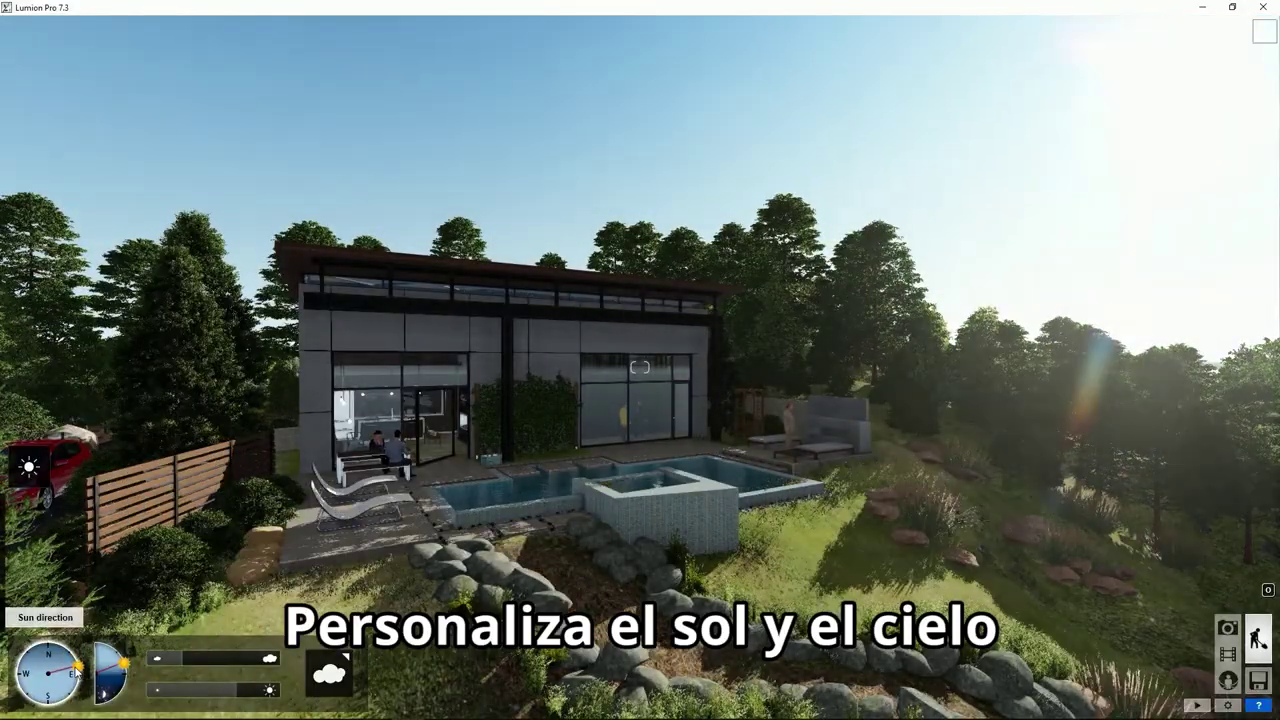
Lower the sun height to a sunset, then further into dark dusk
mouse_move(123, 662)
mouse_down()
mouse_move(125, 676)
mouse_move(210, 658)
mouse_up()
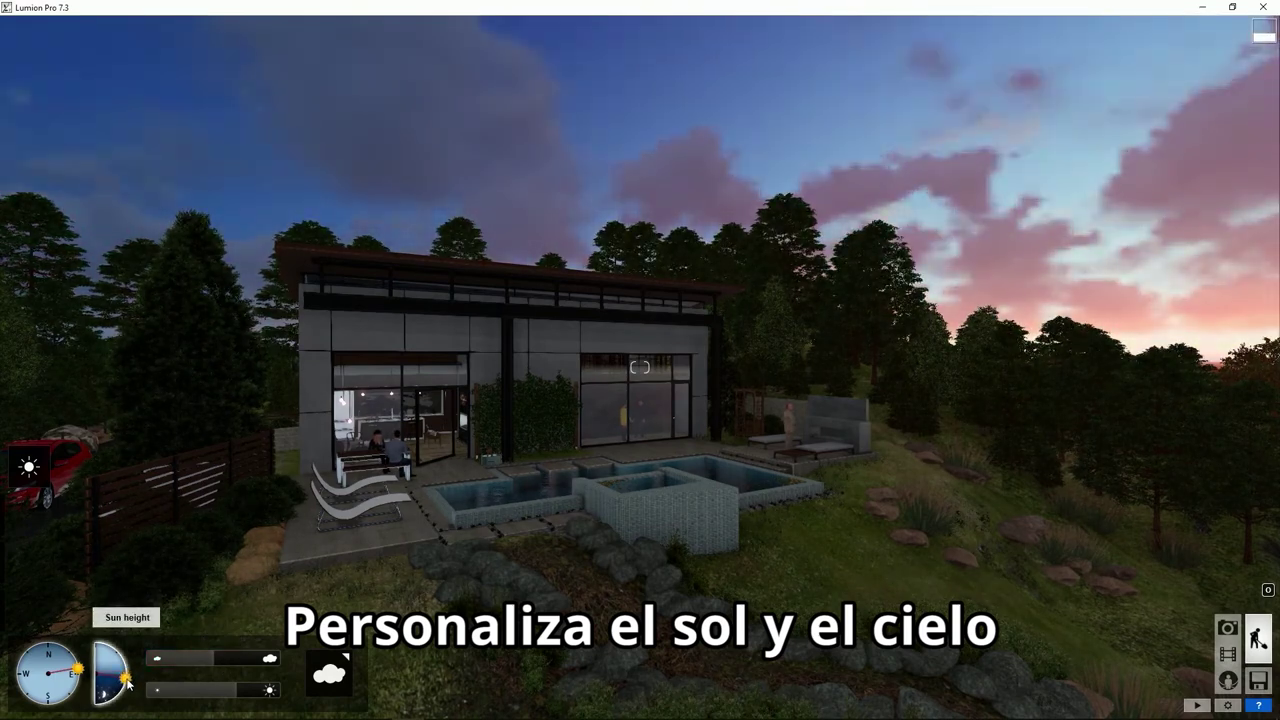
drag(127, 682, 128, 688)
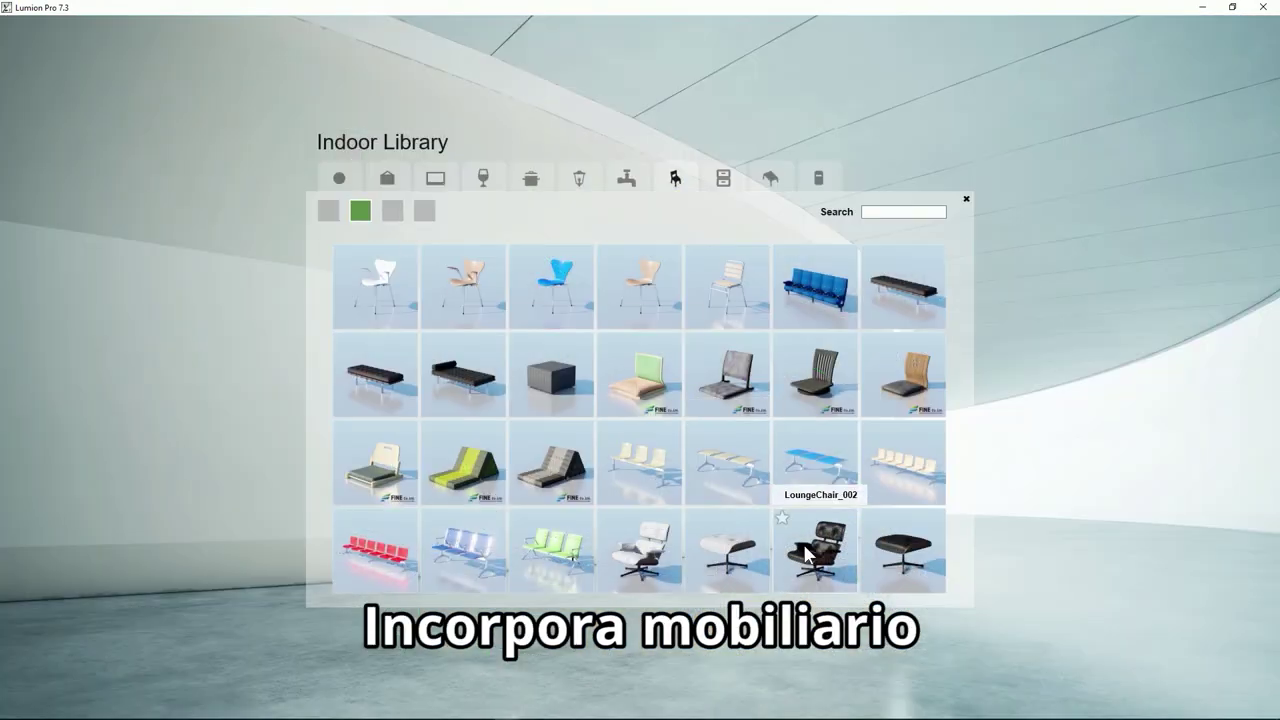
Choose LoungeChair_002 from the Indoor Library to place in the living room
click(812, 556)
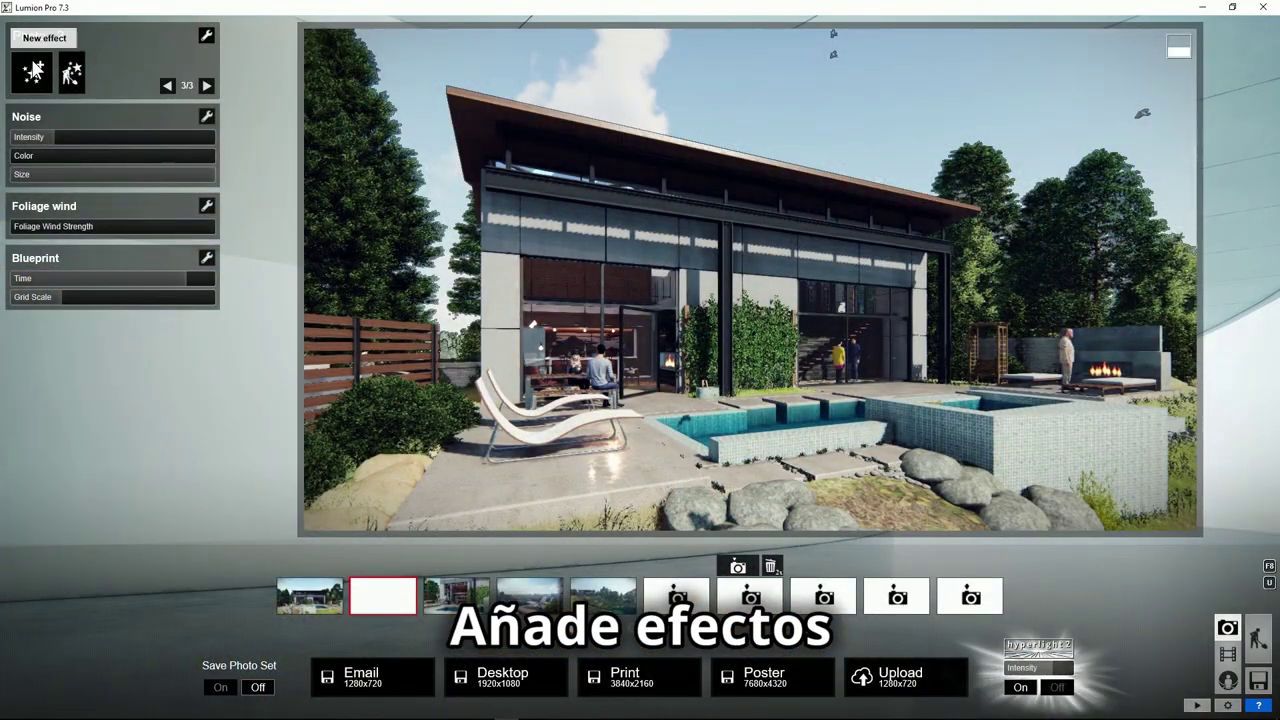
Add an effect from another FX category to the photo
click(33, 71)
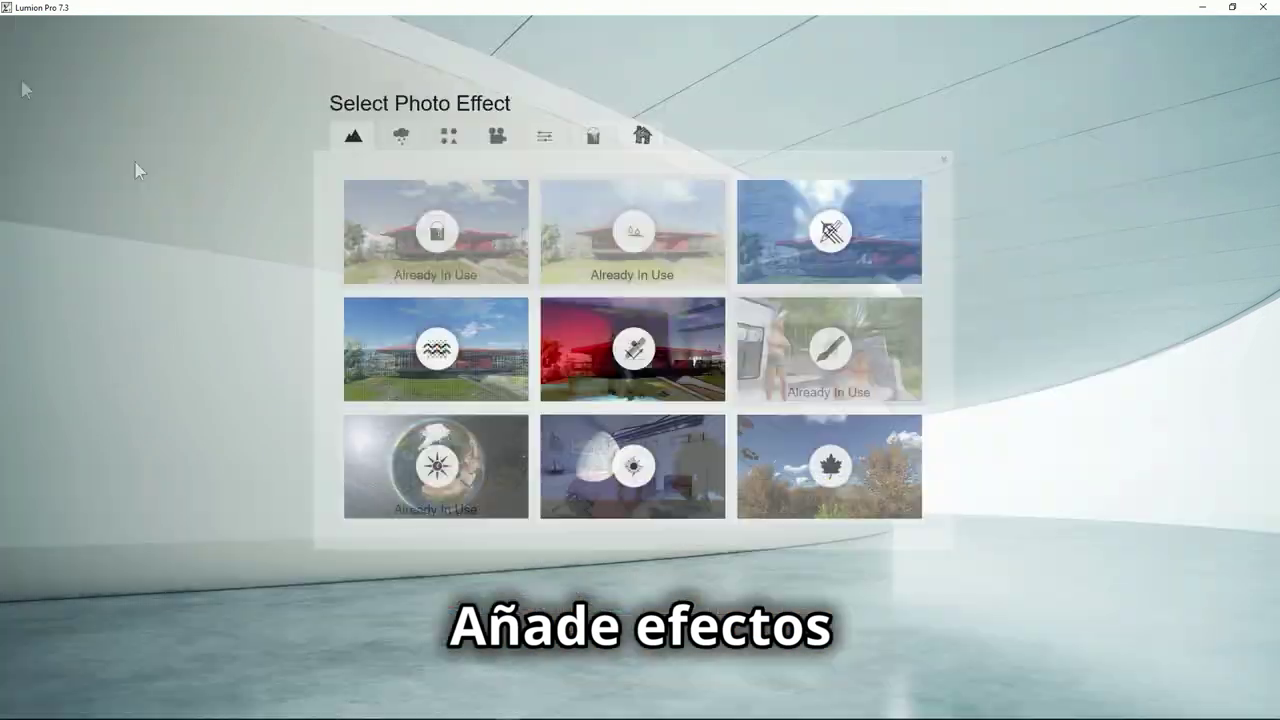
click(643, 131)
click(757, 206)
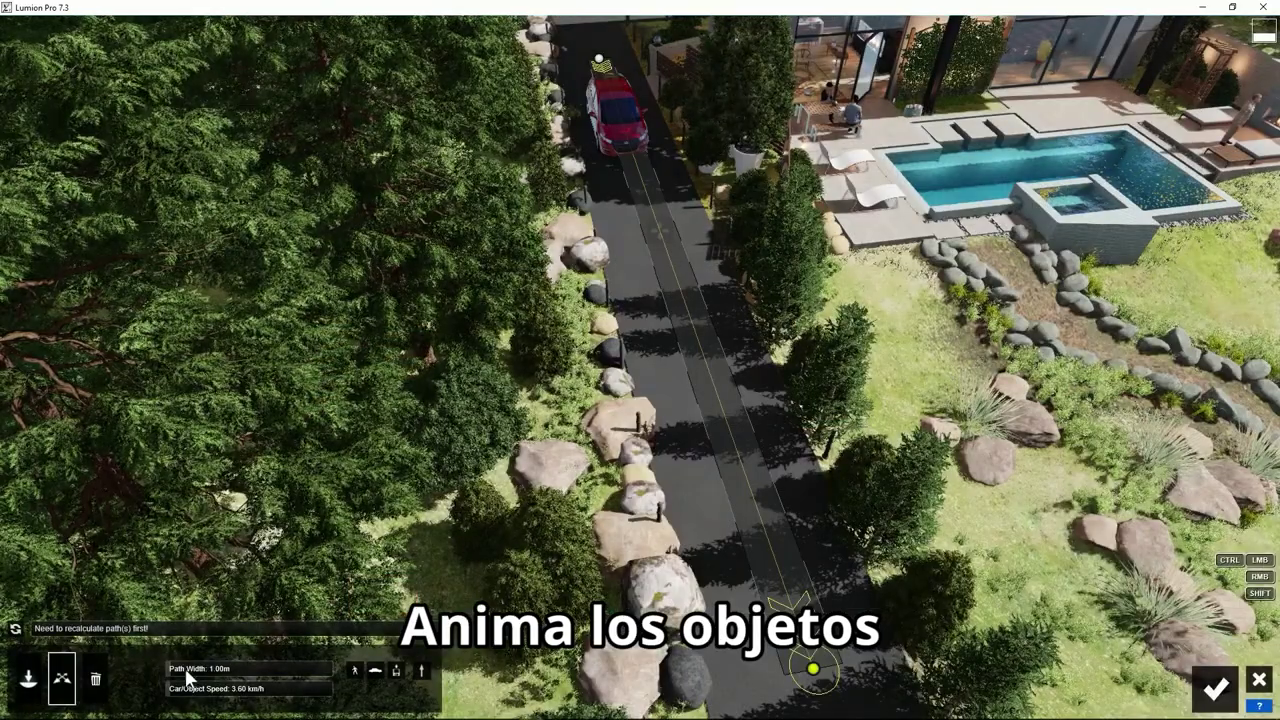
Widen the car path to 2.76 m, recalculate and scrub it, then fly the camera forward and left
click(185, 668)
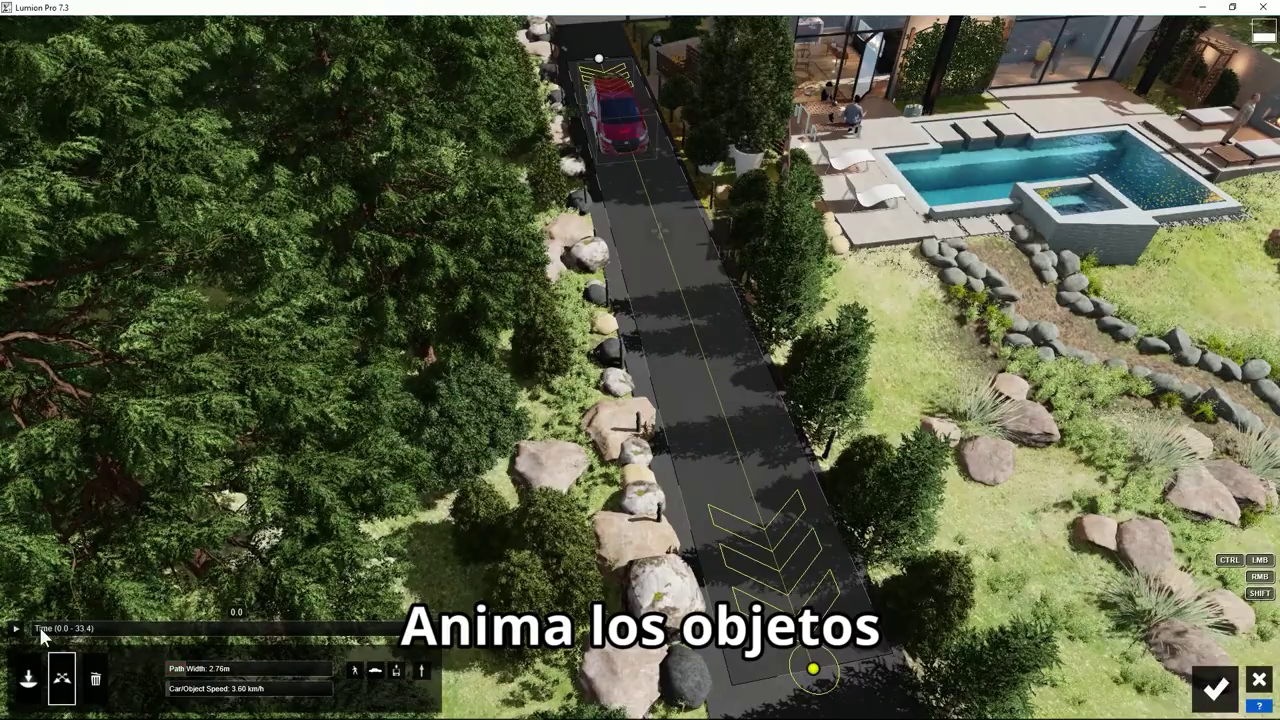
click(39, 626)
drag(96, 621, 248, 628)
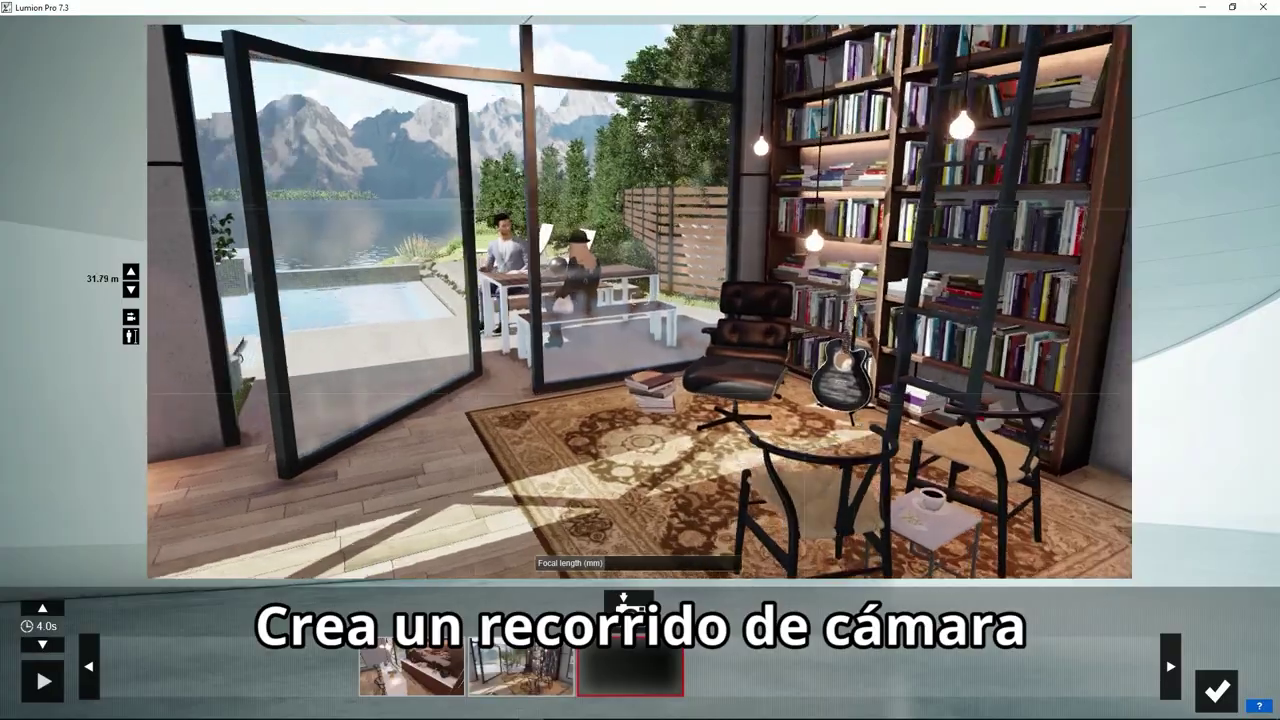
key(w)
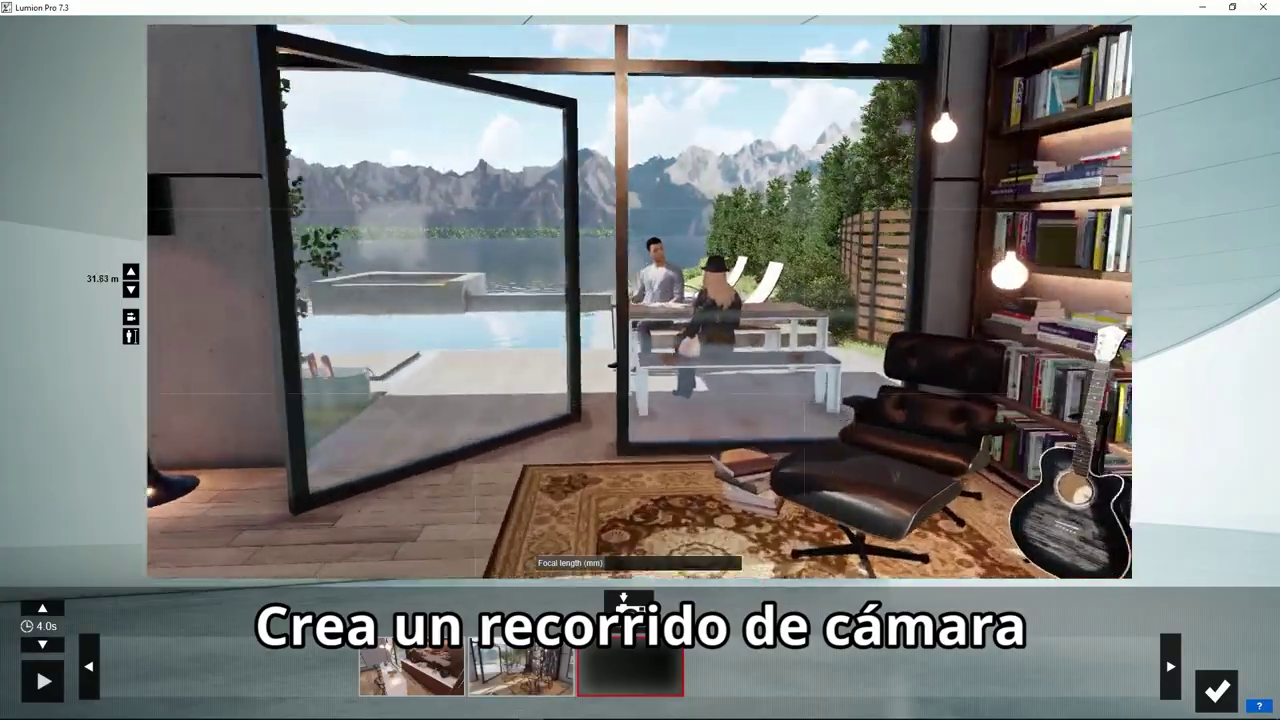
key(a)
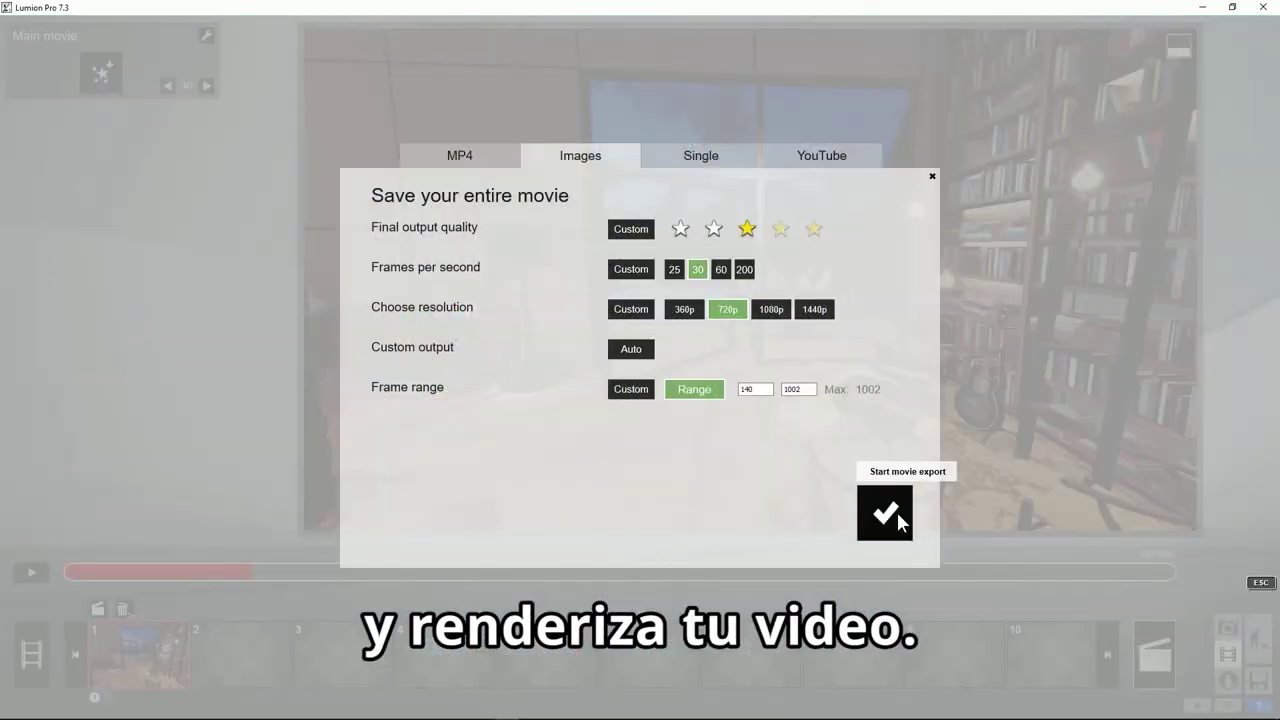
Start rendering the camera-path movie
click(897, 512)
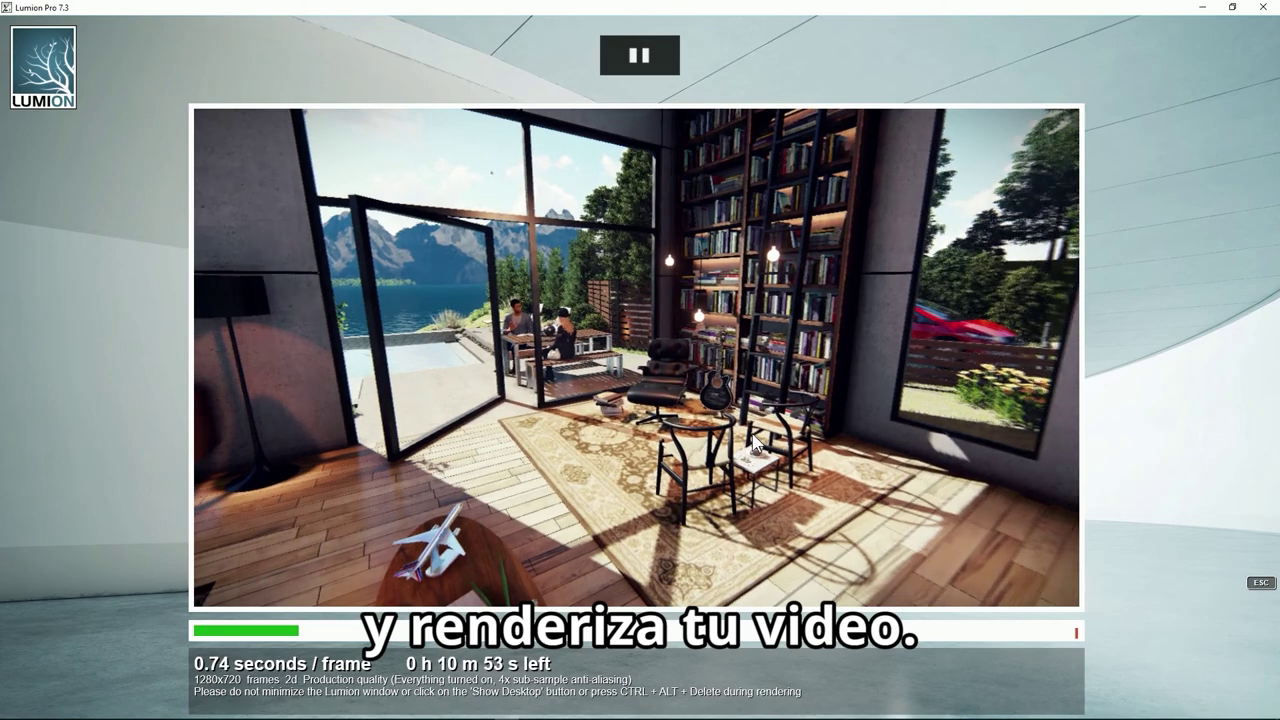